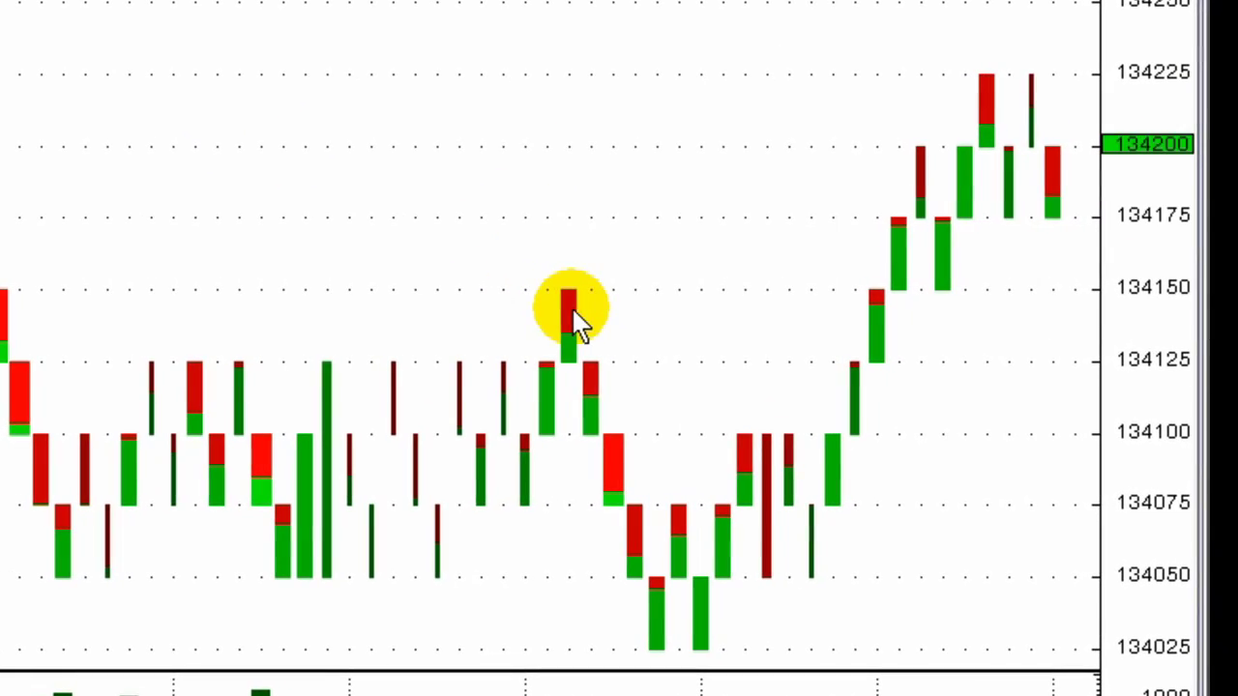
Step: Set the EPM1 TFlow study to Bars aggregation with an Aggregation Level of 3
mouse_move(611, 301)
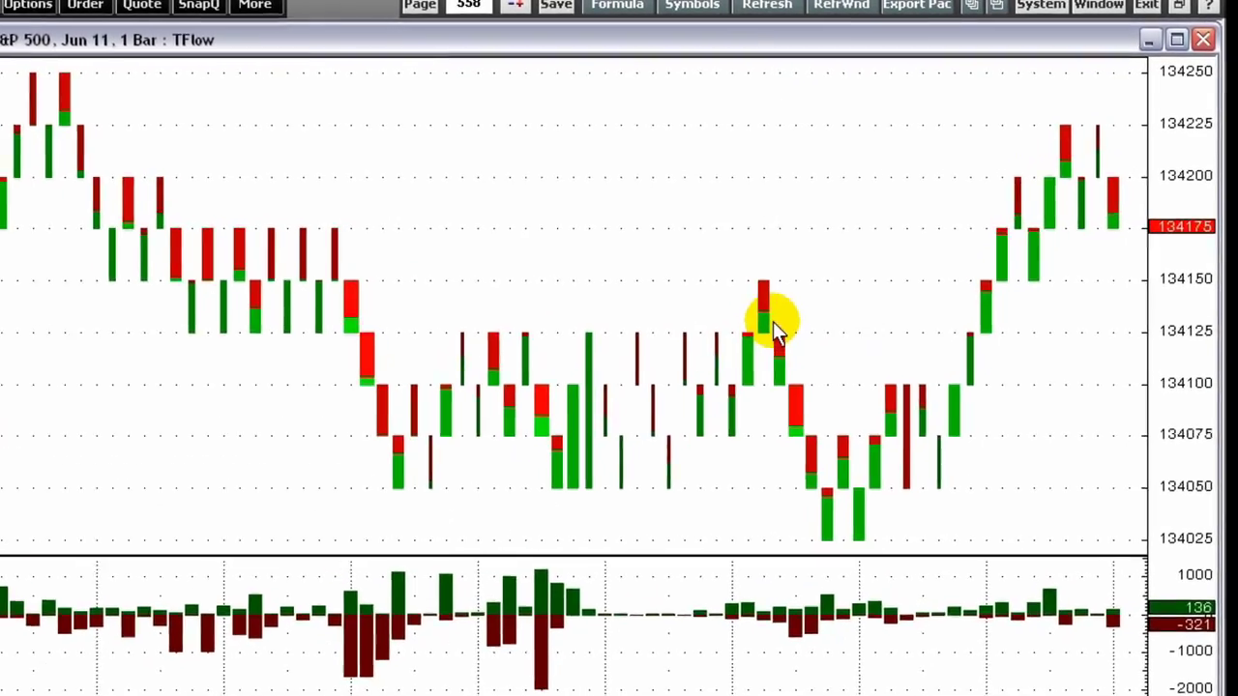
right_click(690, 369)
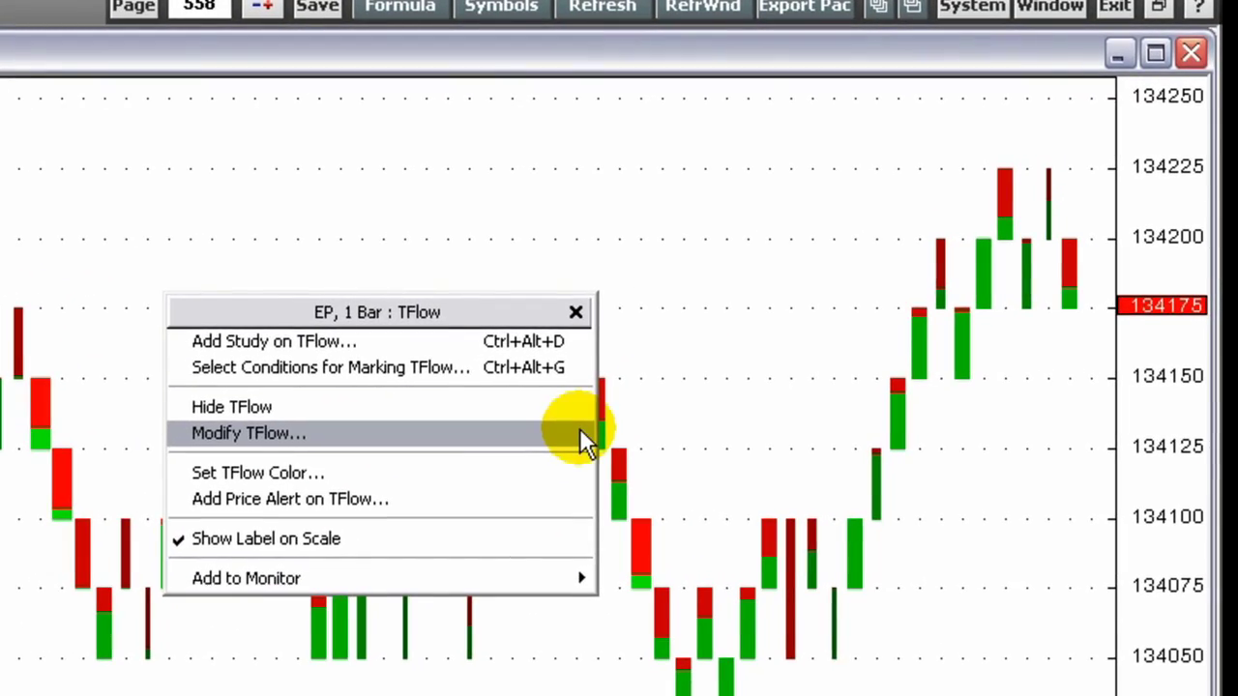
click(580, 428)
click(815, 378)
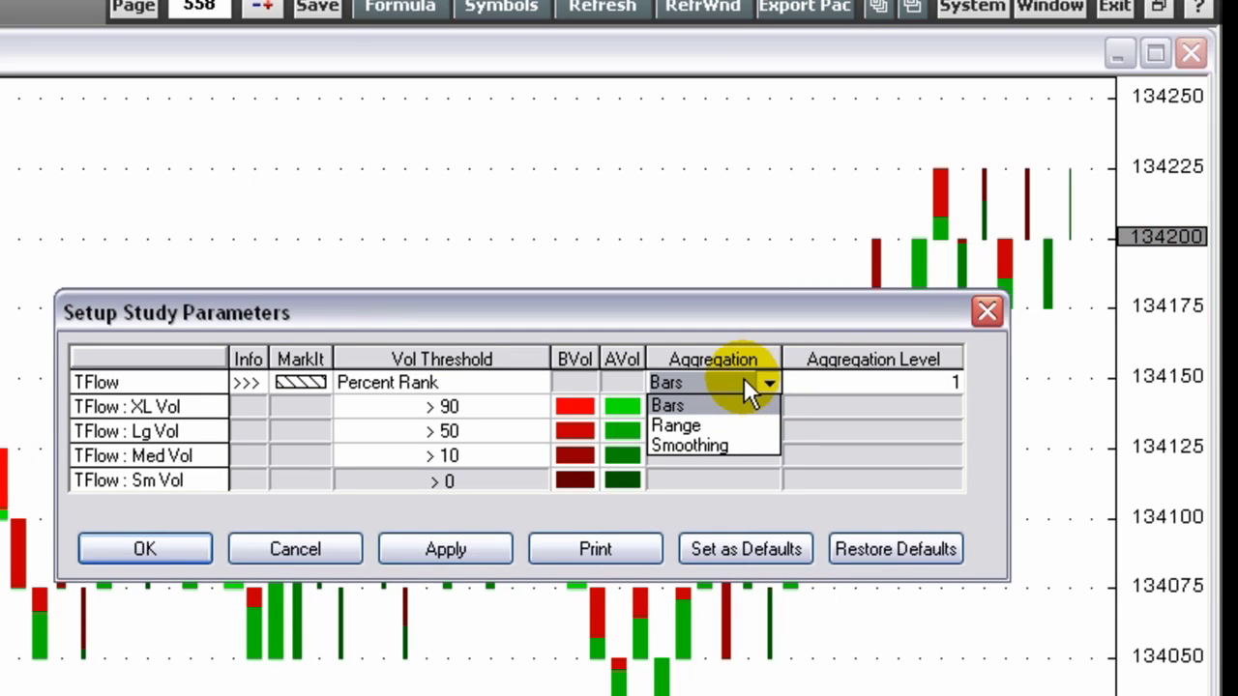
click(743, 377)
click(838, 385)
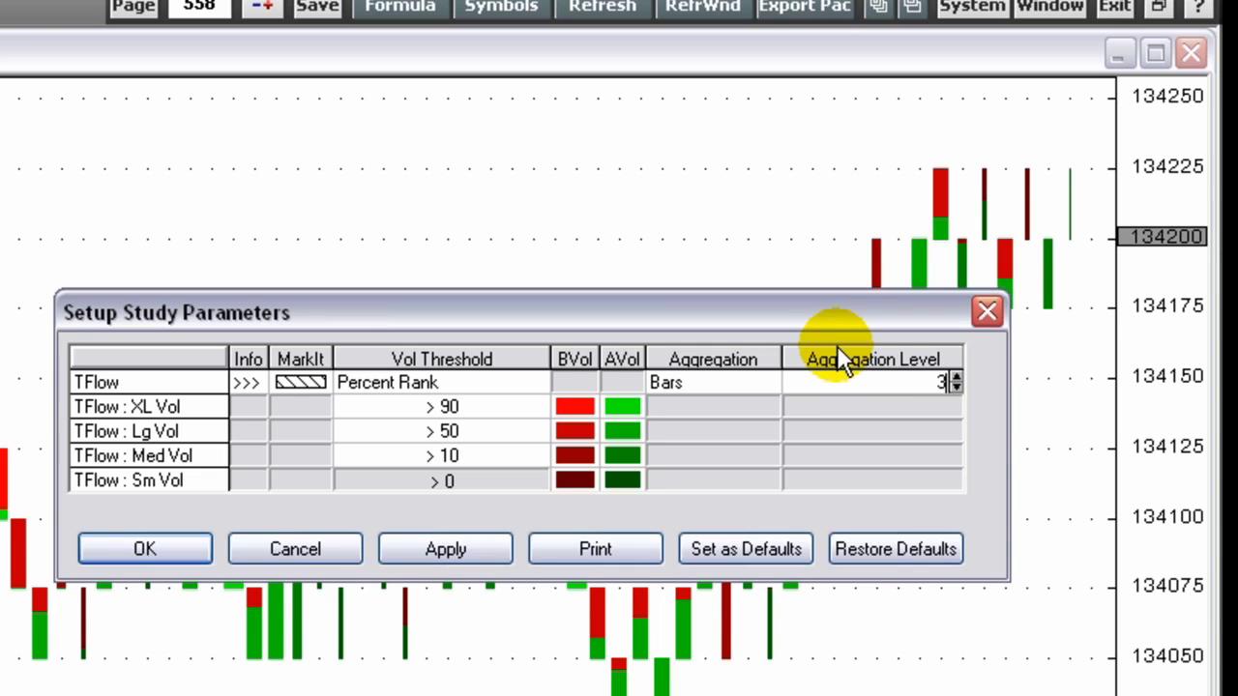
text(3)
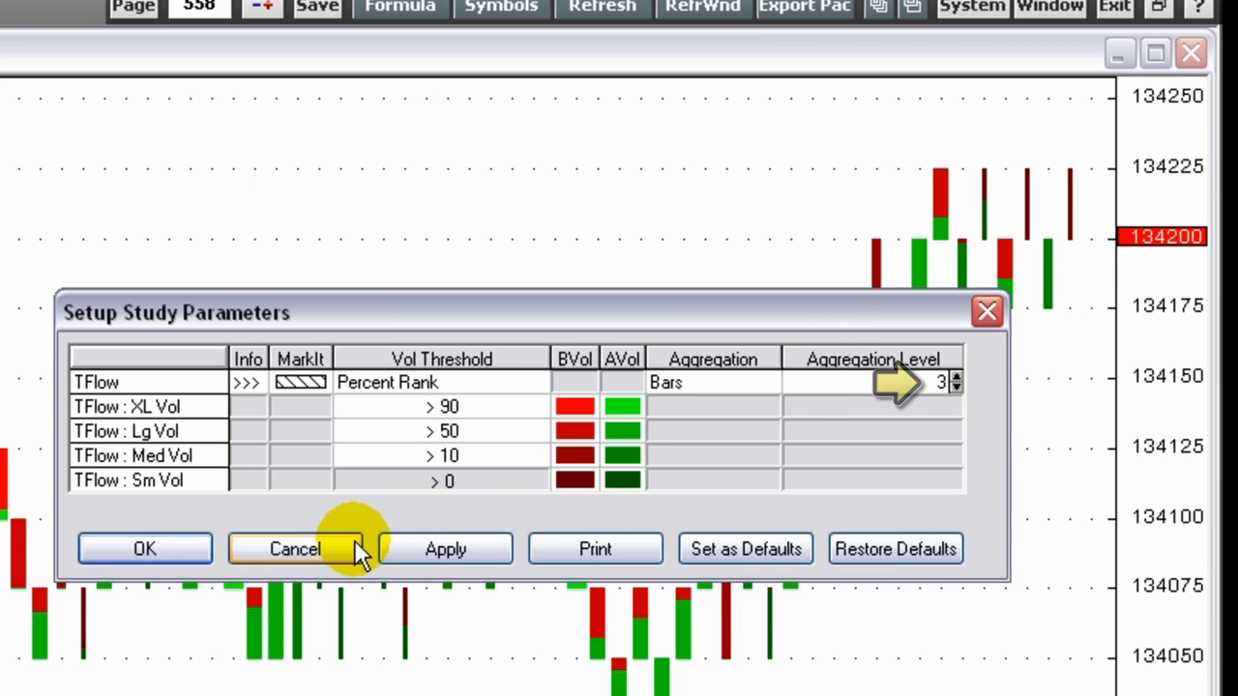
click(148, 555)
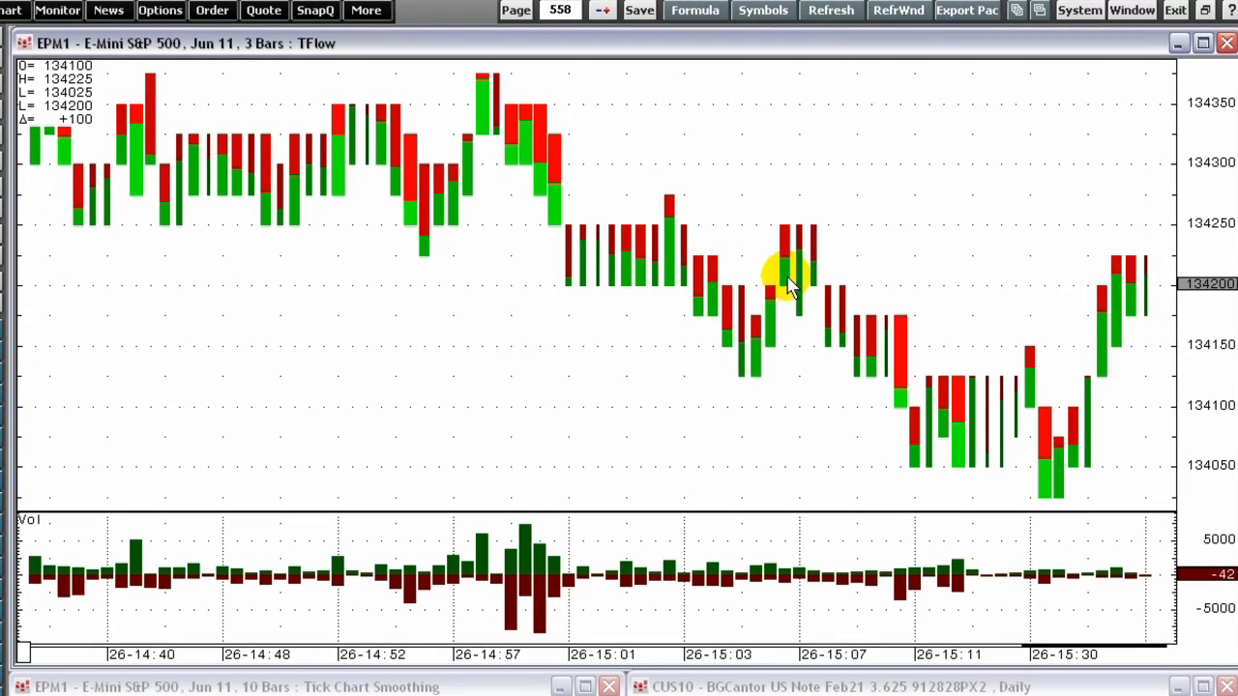
Step: Switch the TFlow study's aggregation method from Bars to Range
right_click(787, 271)
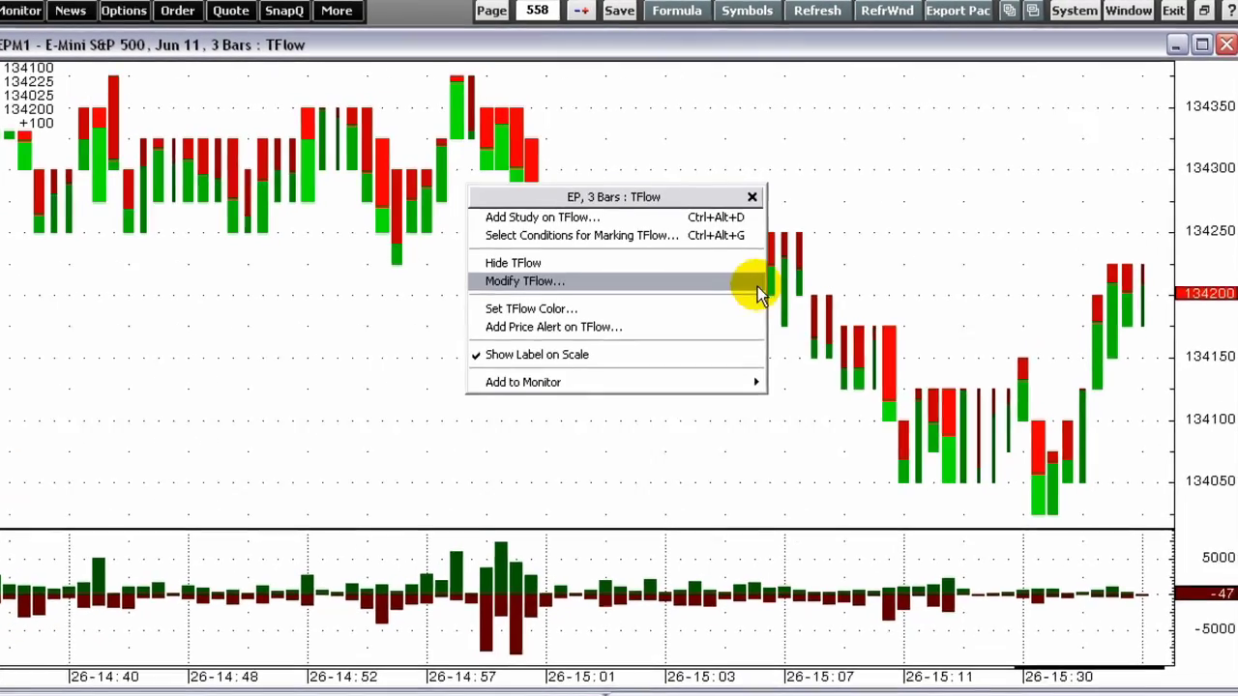
click(757, 286)
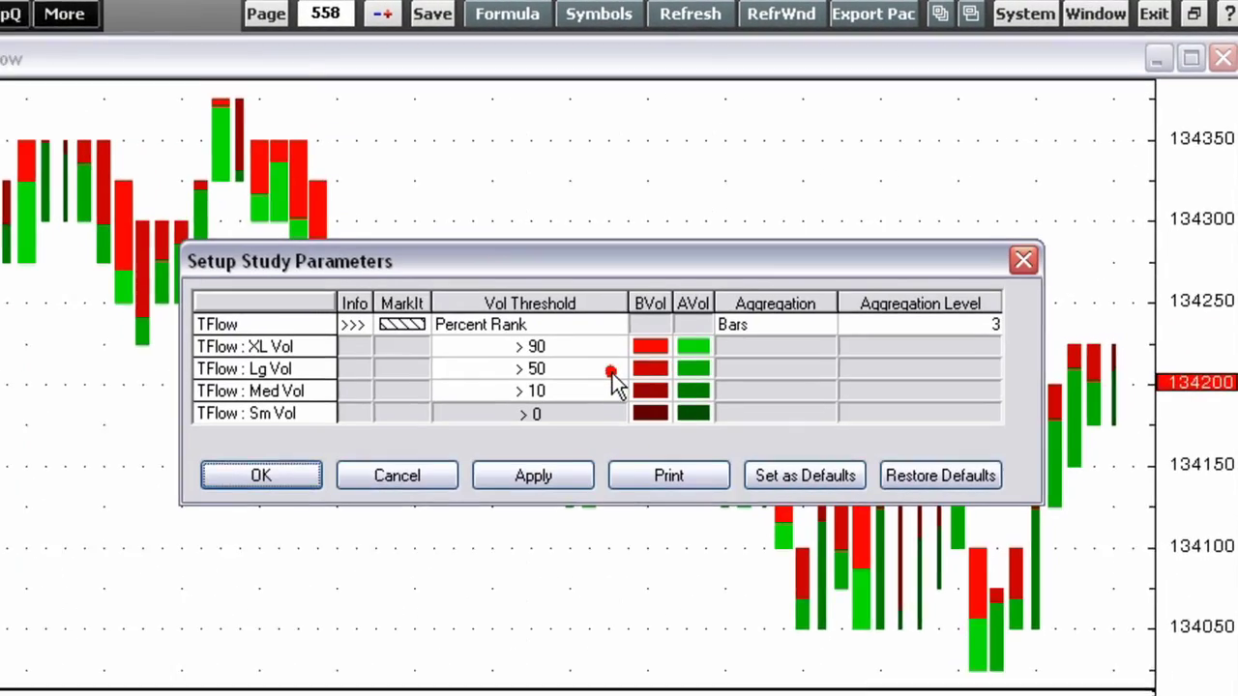
click(921, 253)
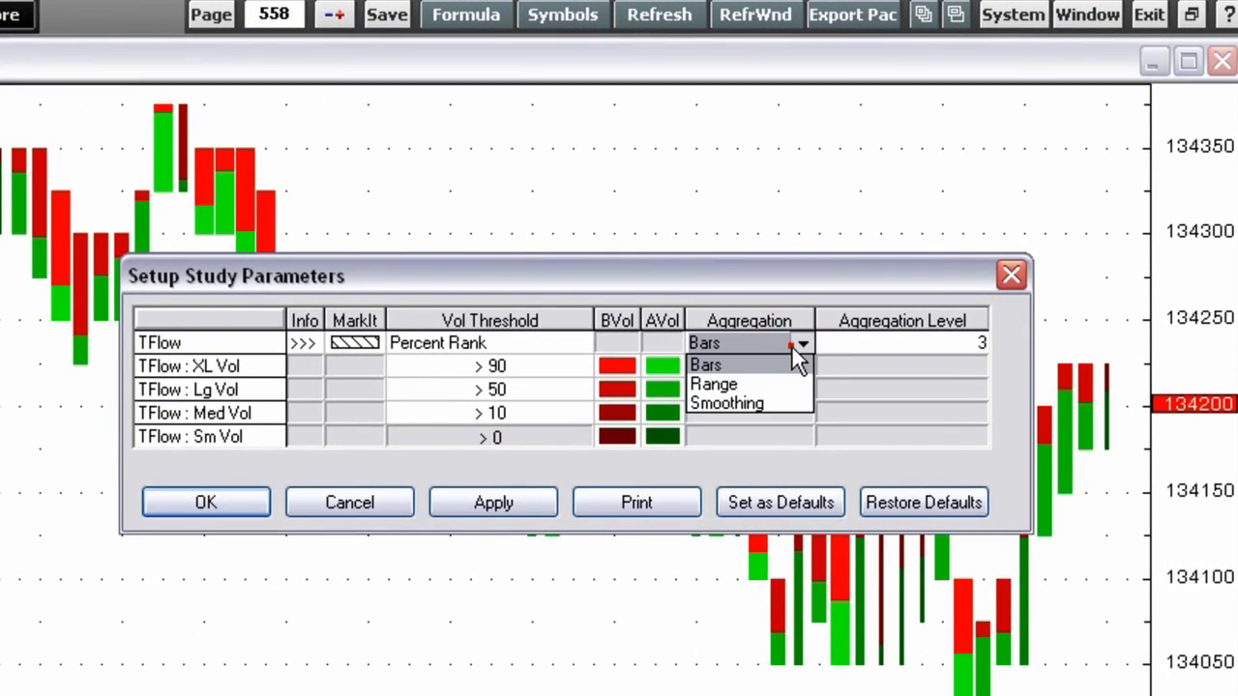
click(731, 386)
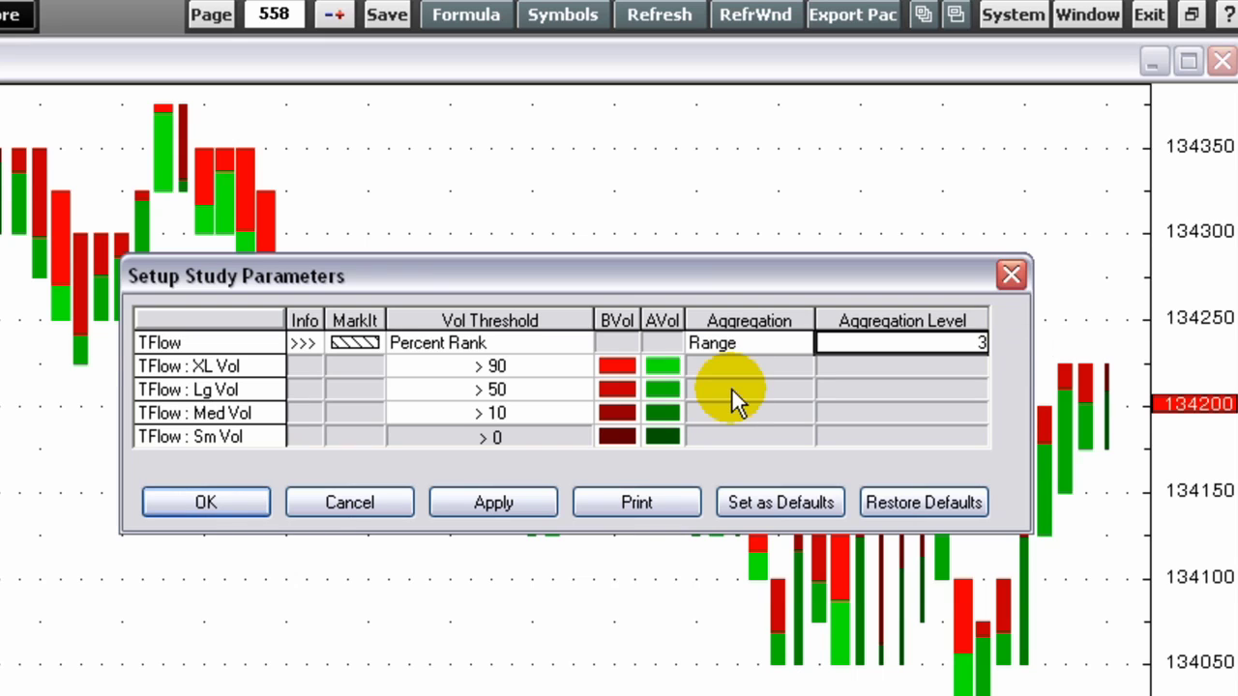
click(221, 498)
click(213, 504)
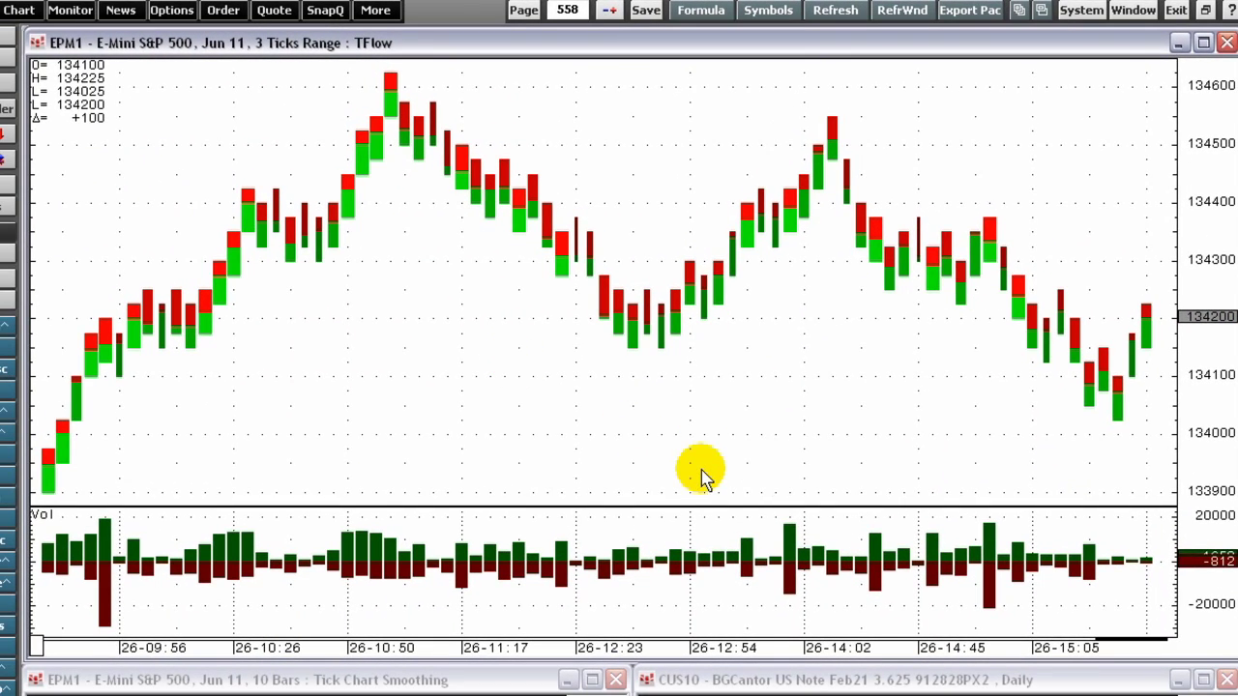
right_click(578, 81)
Step: Change the TFlow study's aggregation method from Range to Smoothing
click(862, 171)
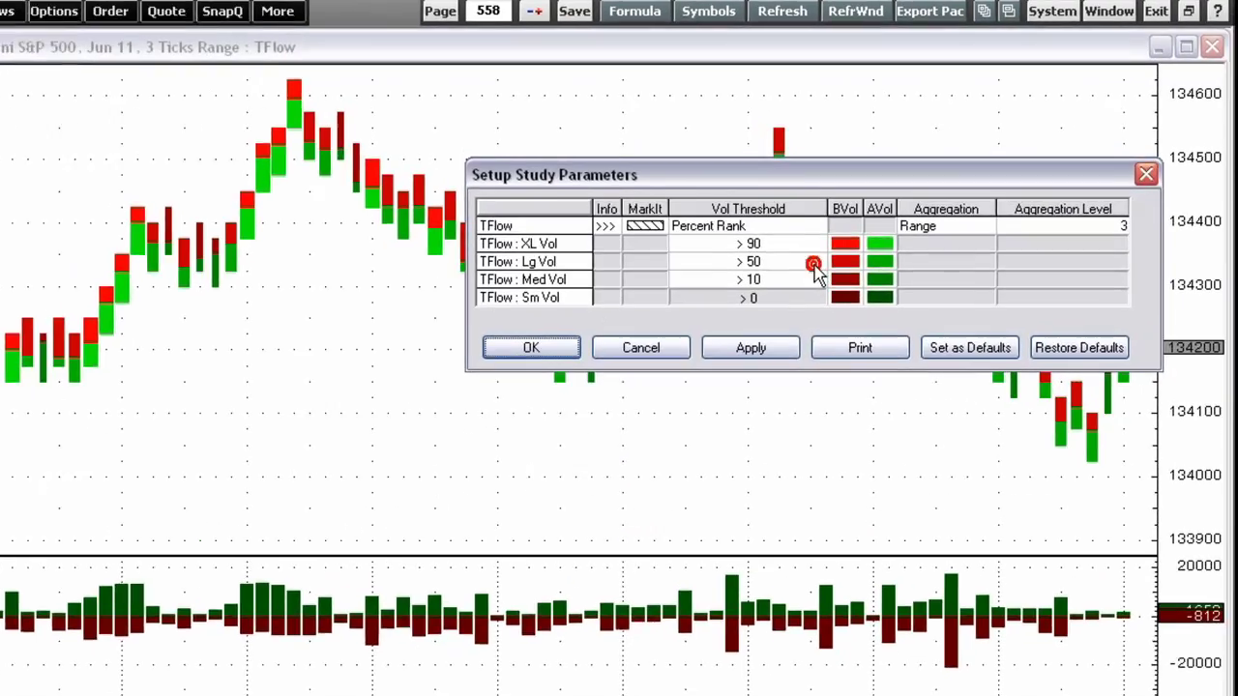
click(1026, 202)
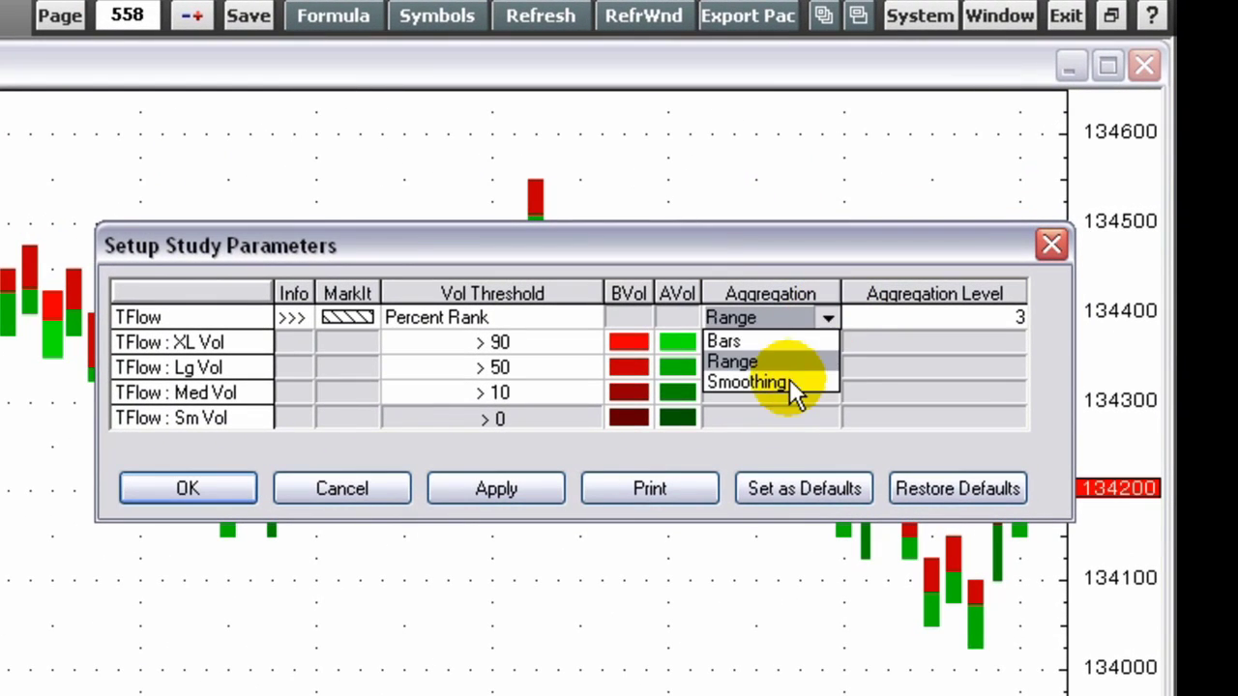
click(764, 382)
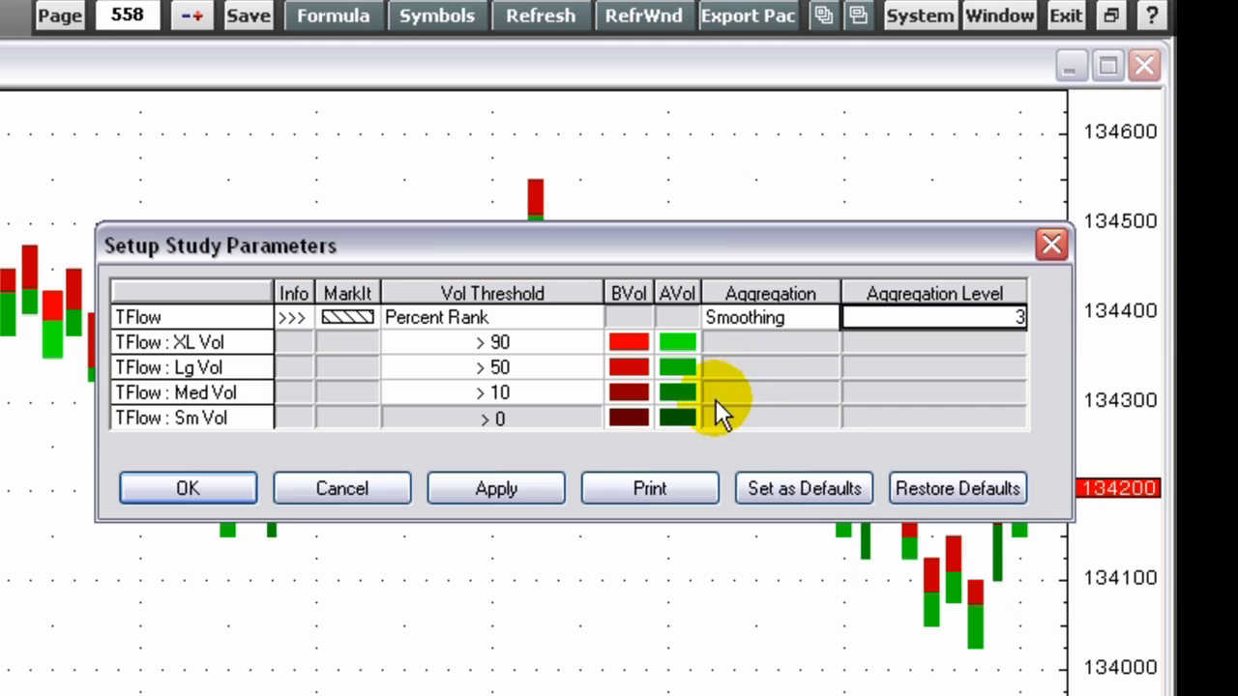
click(185, 491)
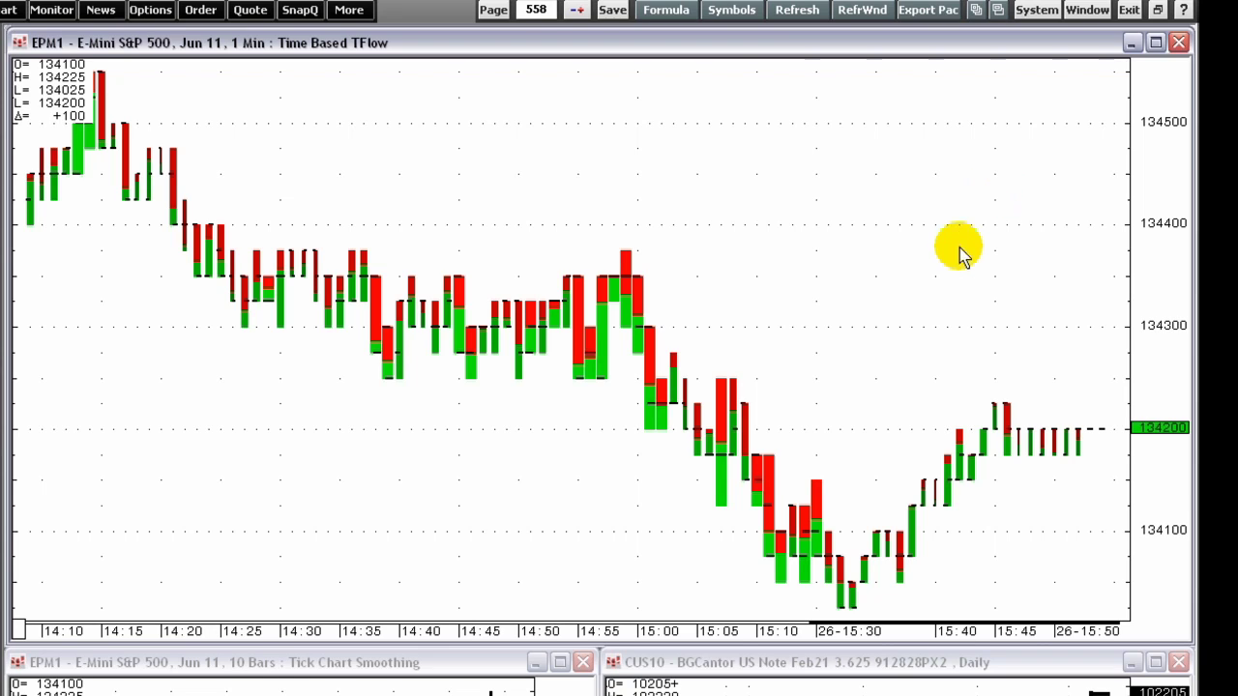
Step: Inspect bar values on the EPM1 1 Min Time Based TFlow chart
mouse_move(769, 476)
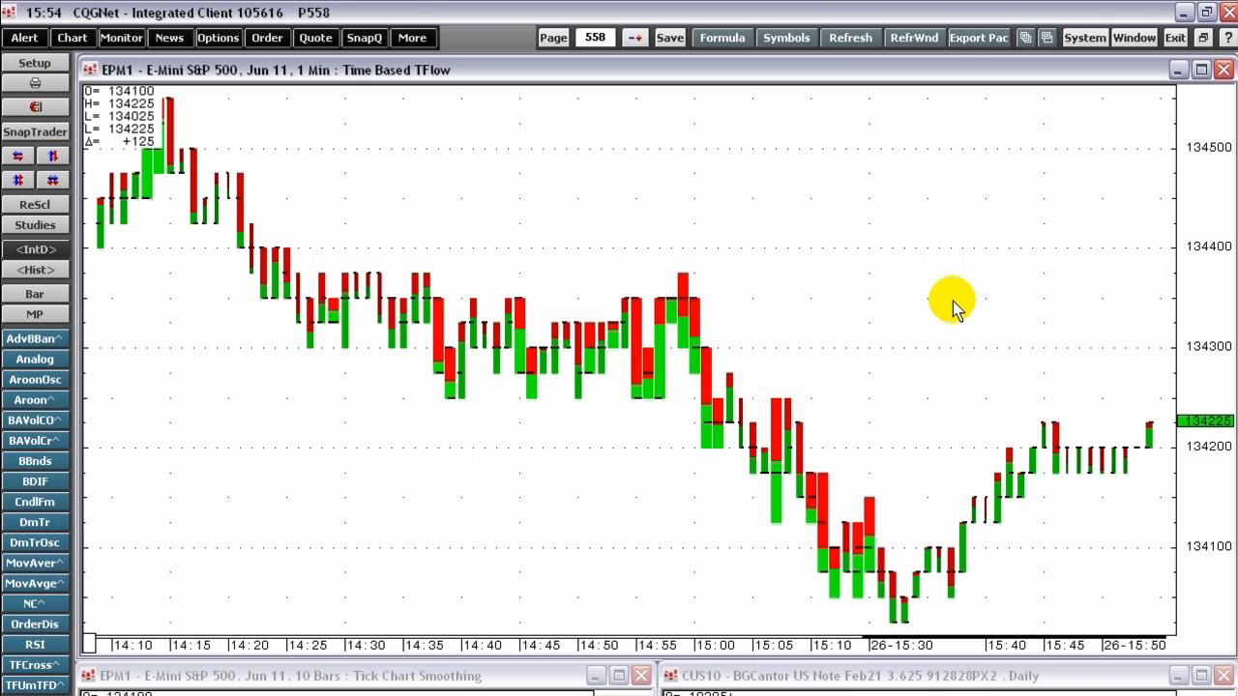
Step: Review the Time Based TFlow volume threshold normalization options, then close its parameters
right_click(781, 451)
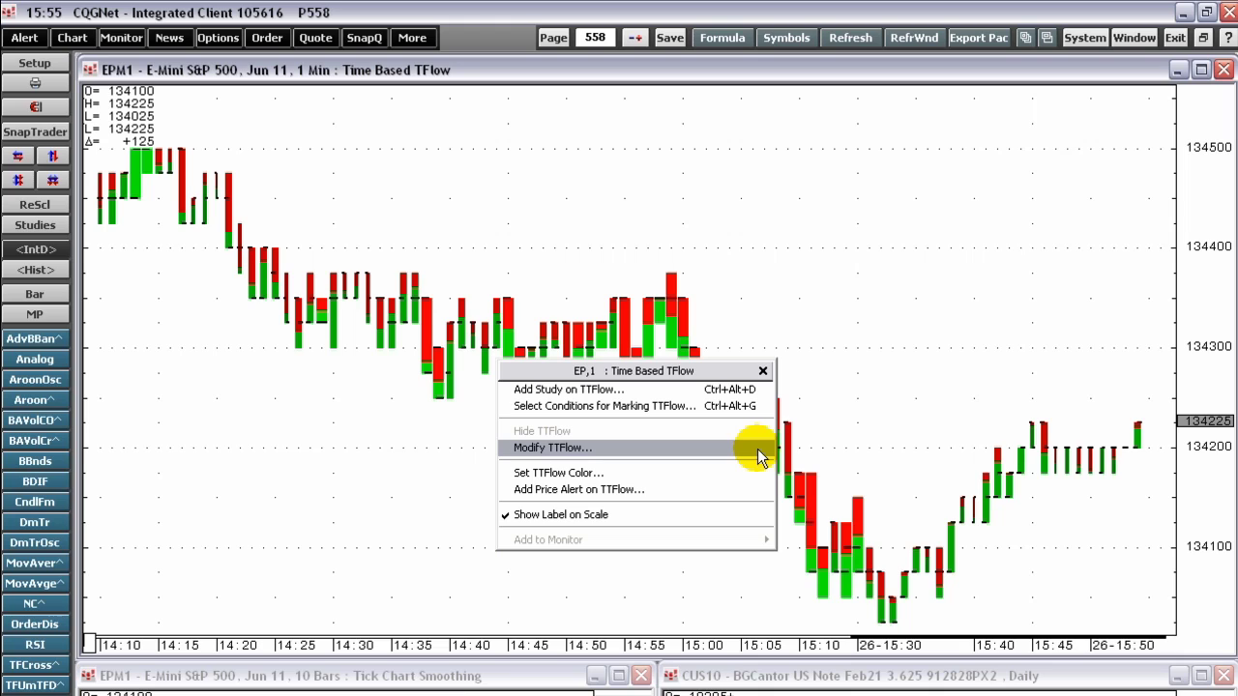
click(757, 449)
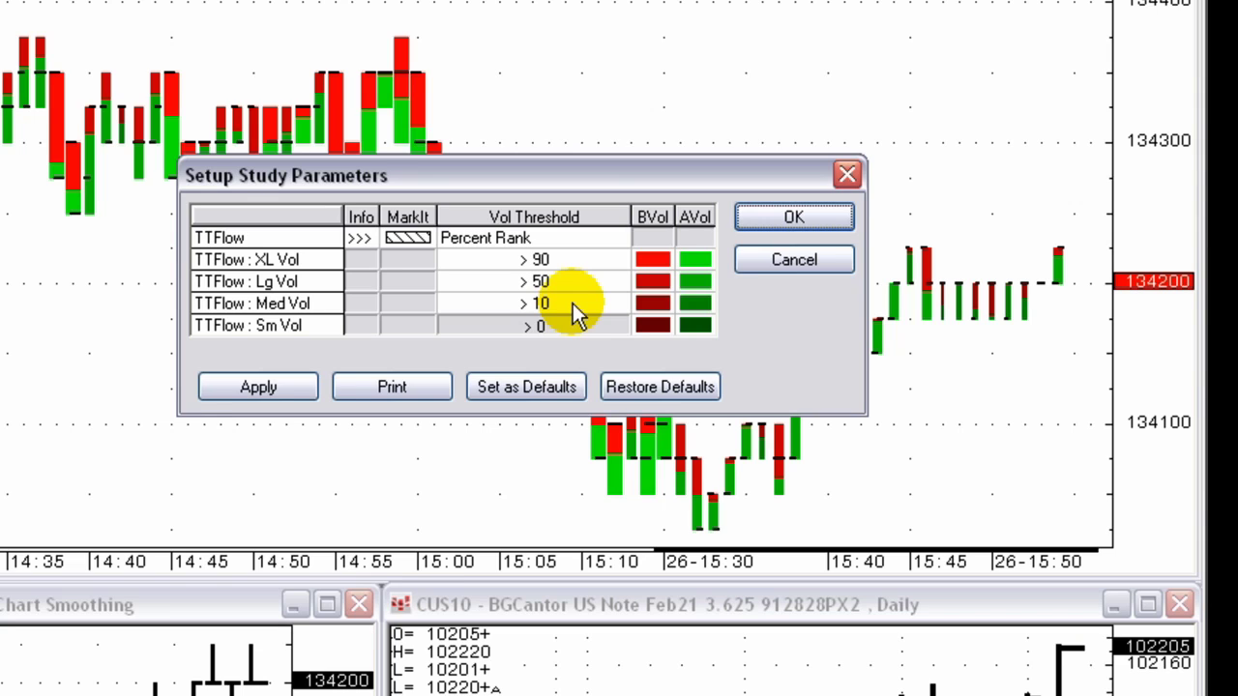
click(588, 238)
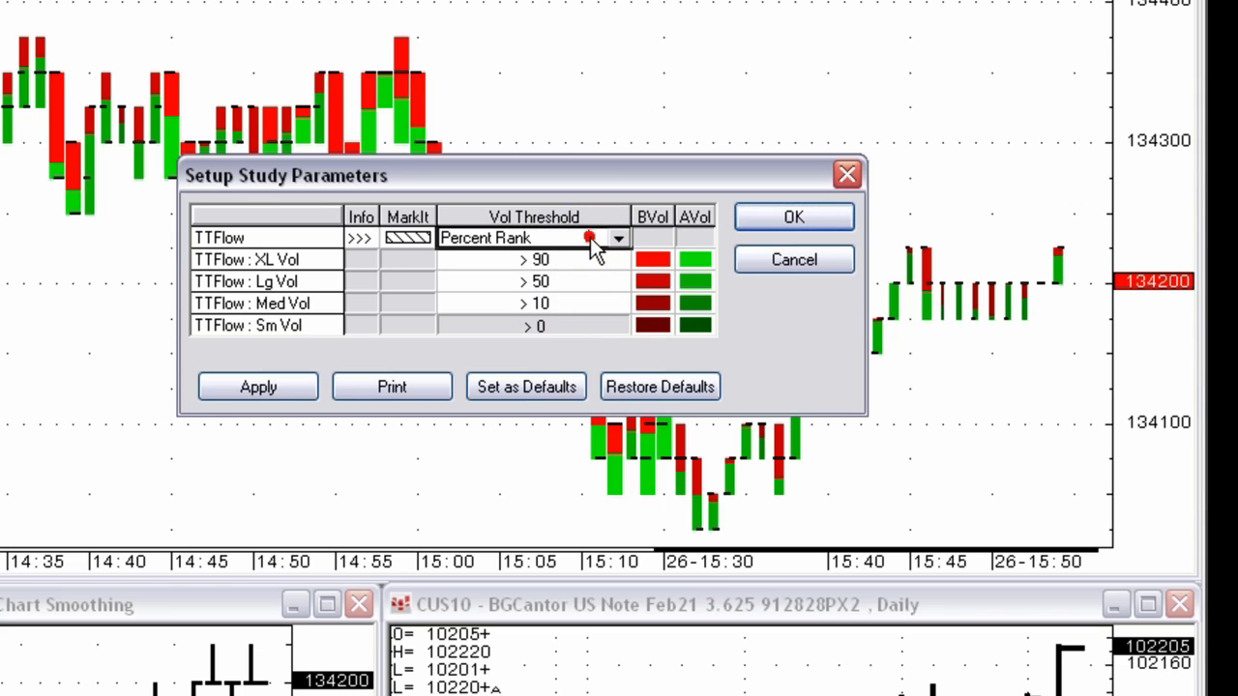
click(624, 238)
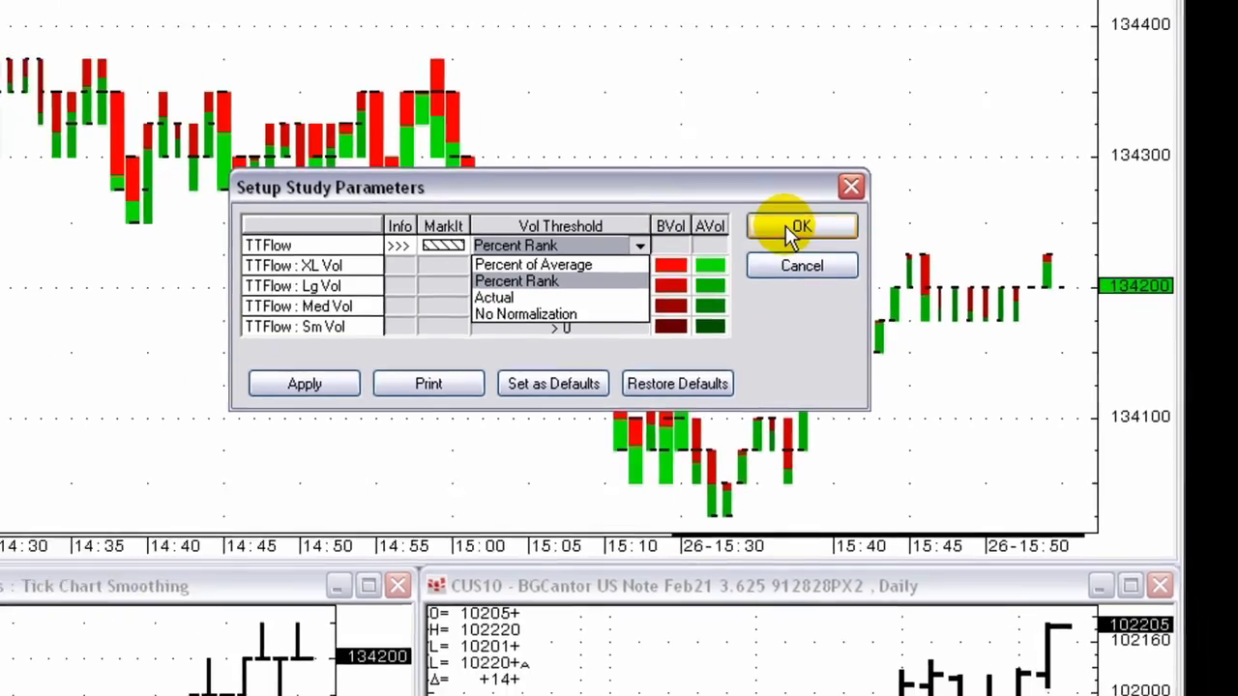
click(793, 230)
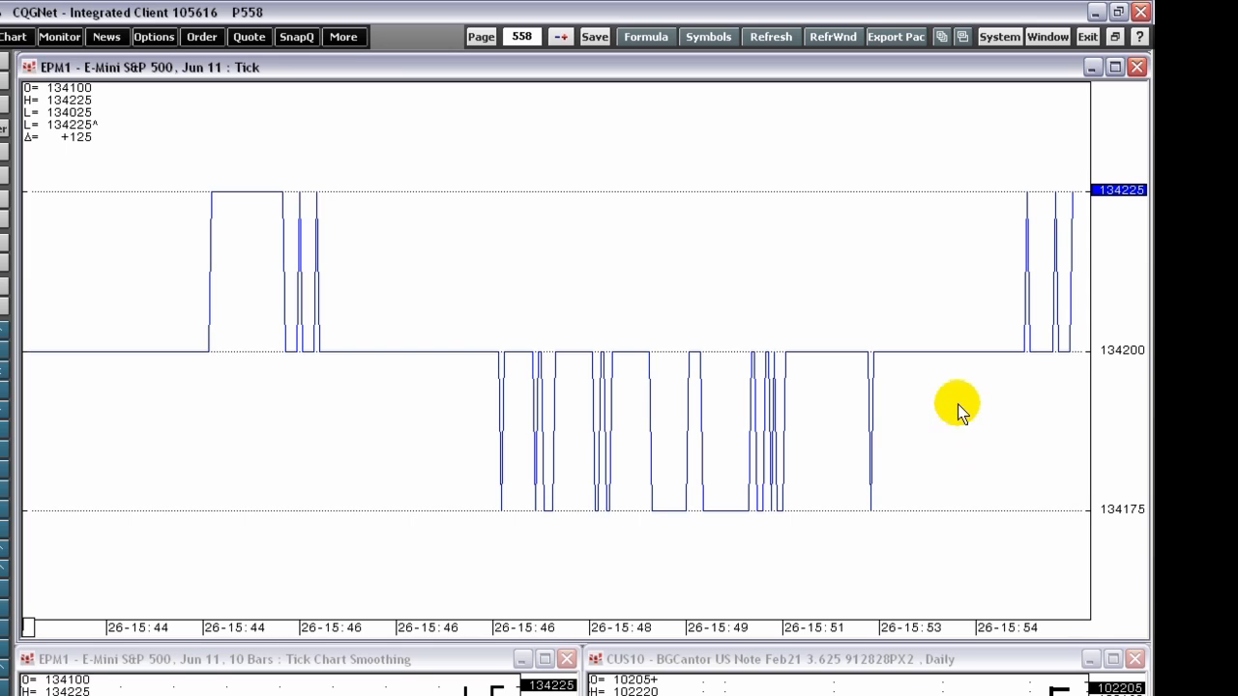
Step: Review the Tick chart's FlatTicks setting and accept its study parameters
right_click(951, 356)
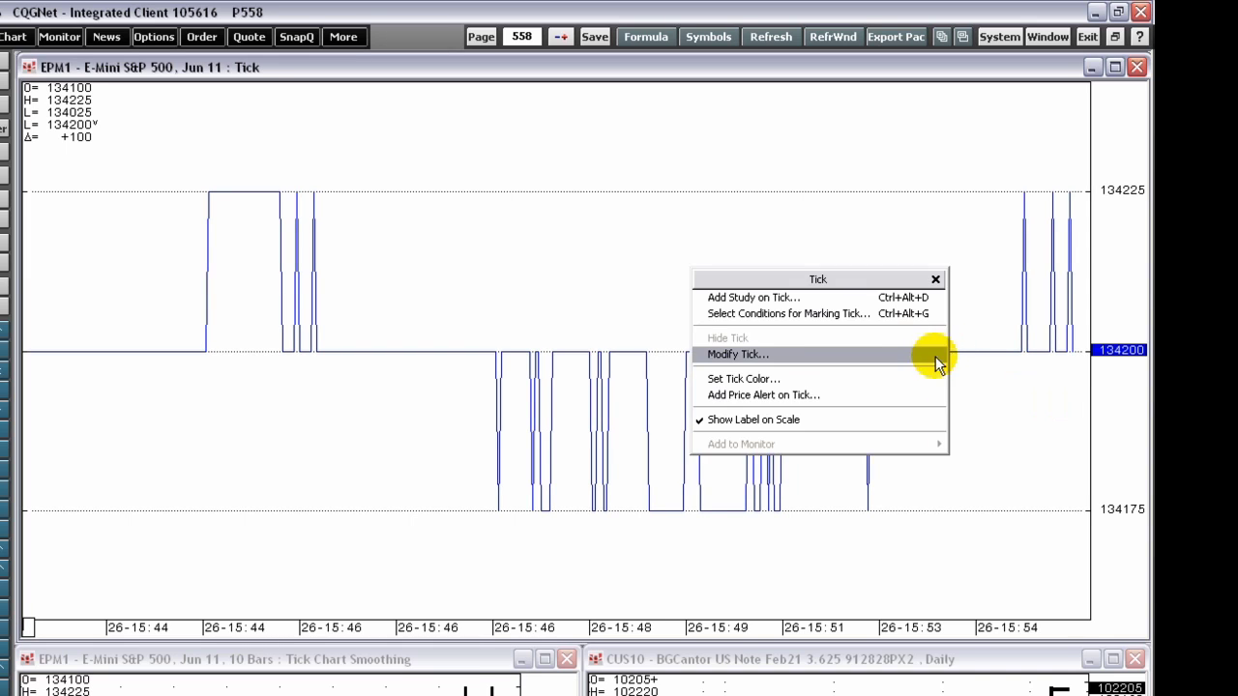
click(935, 357)
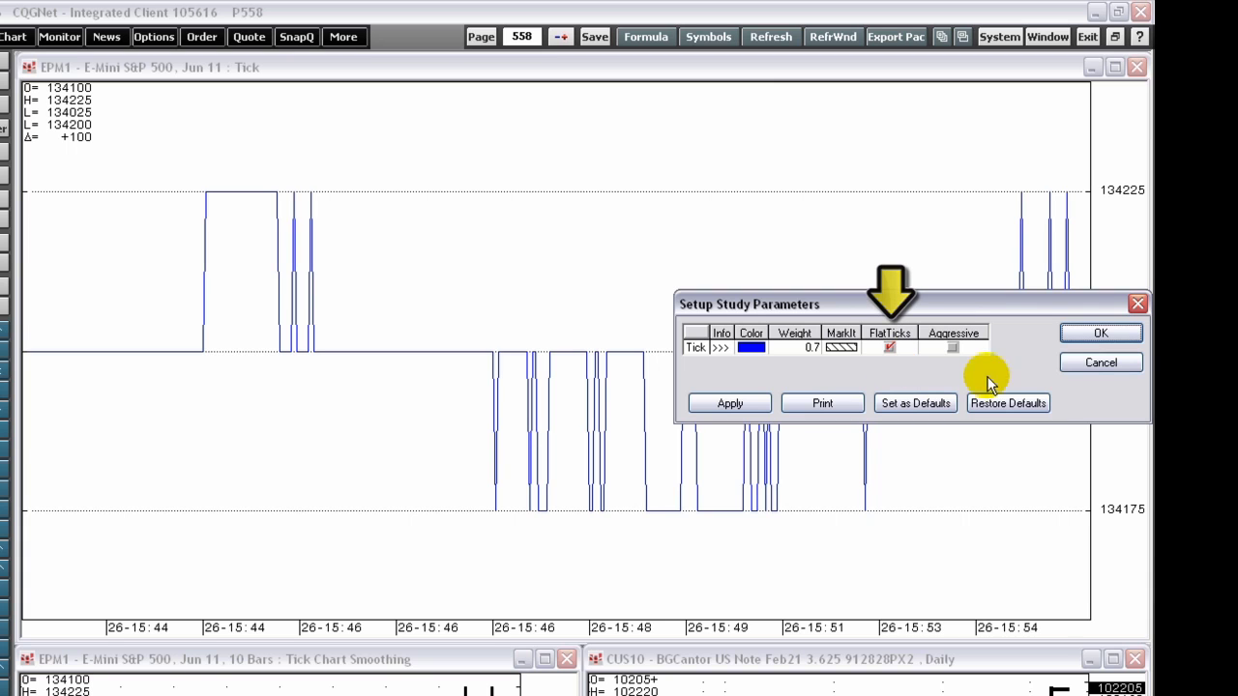
click(1089, 334)
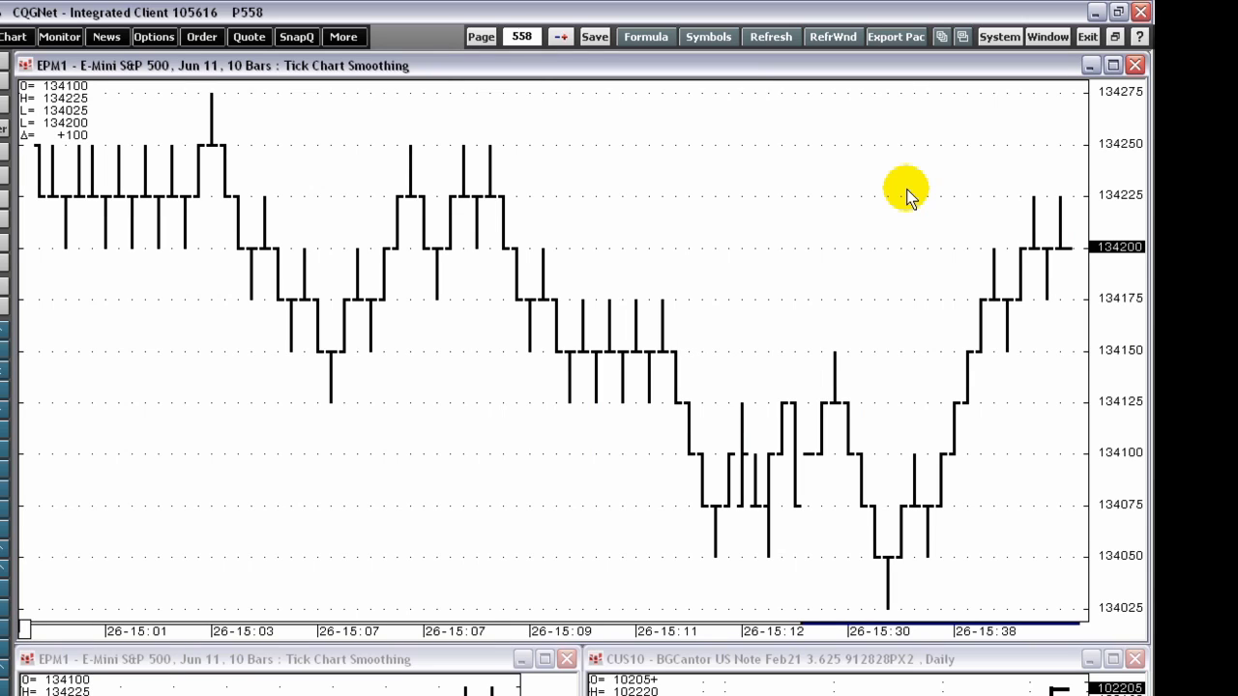
Step: Check the Tick Chart Smoothing AggregationLevel of 10 and accept its parameters
right_click(661, 337)
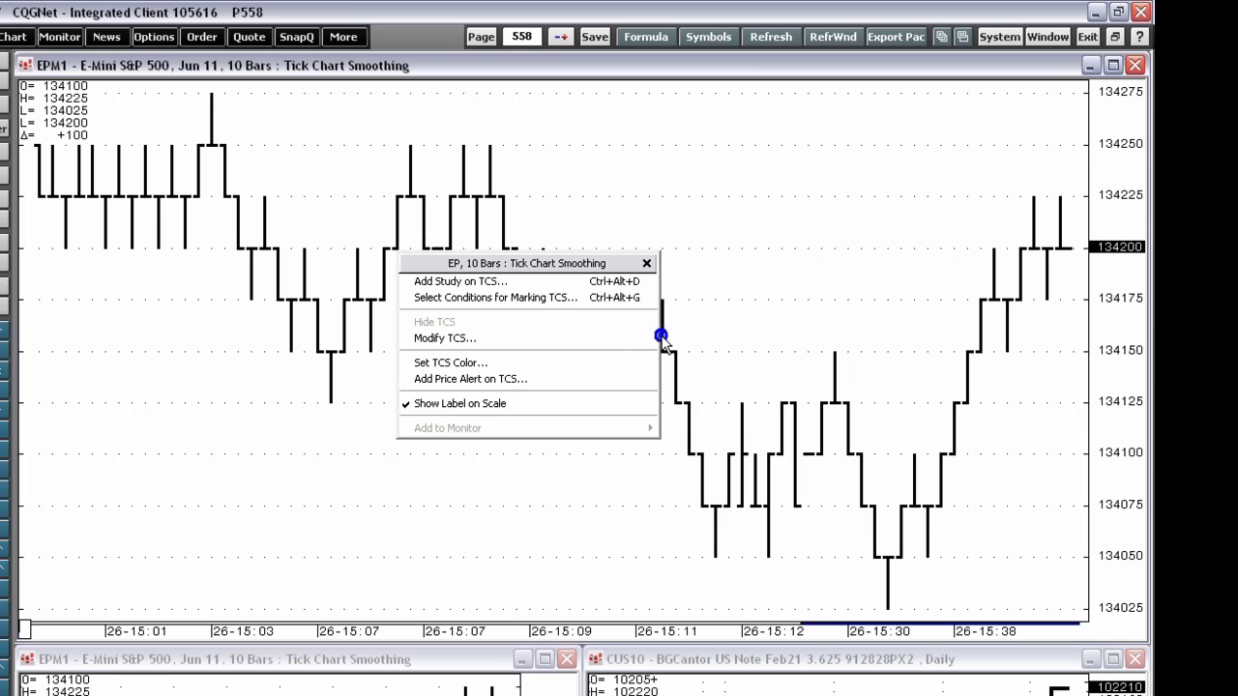
click(645, 337)
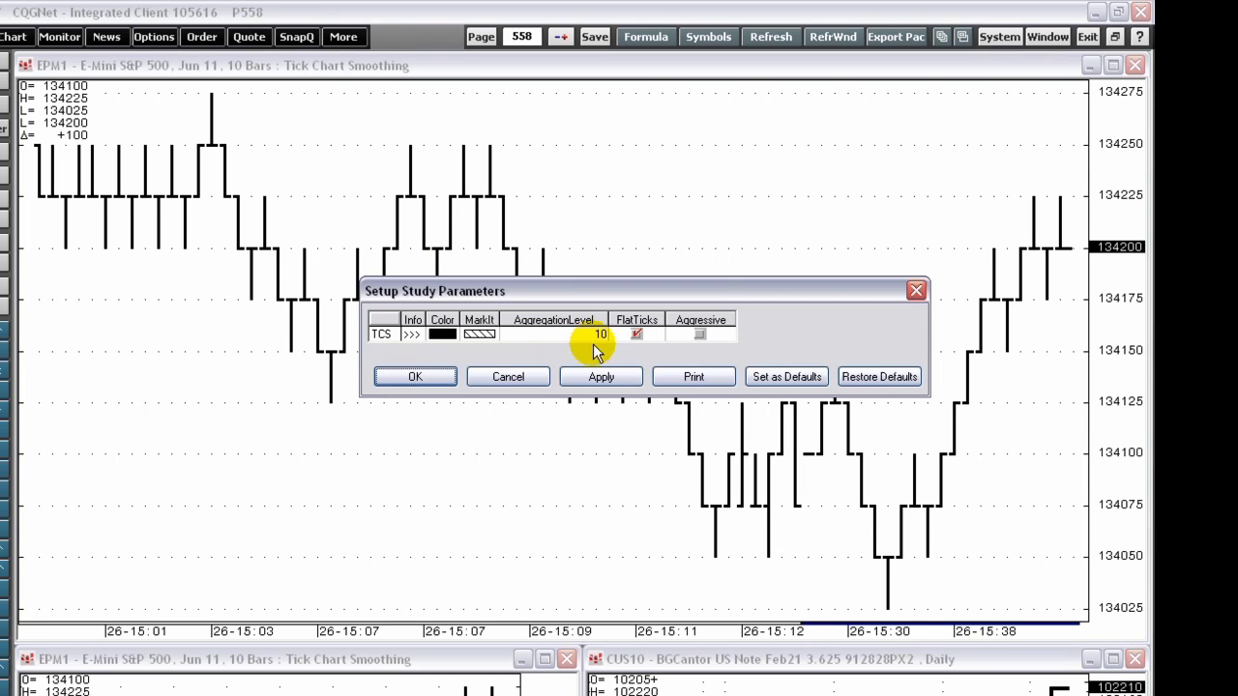
click(419, 377)
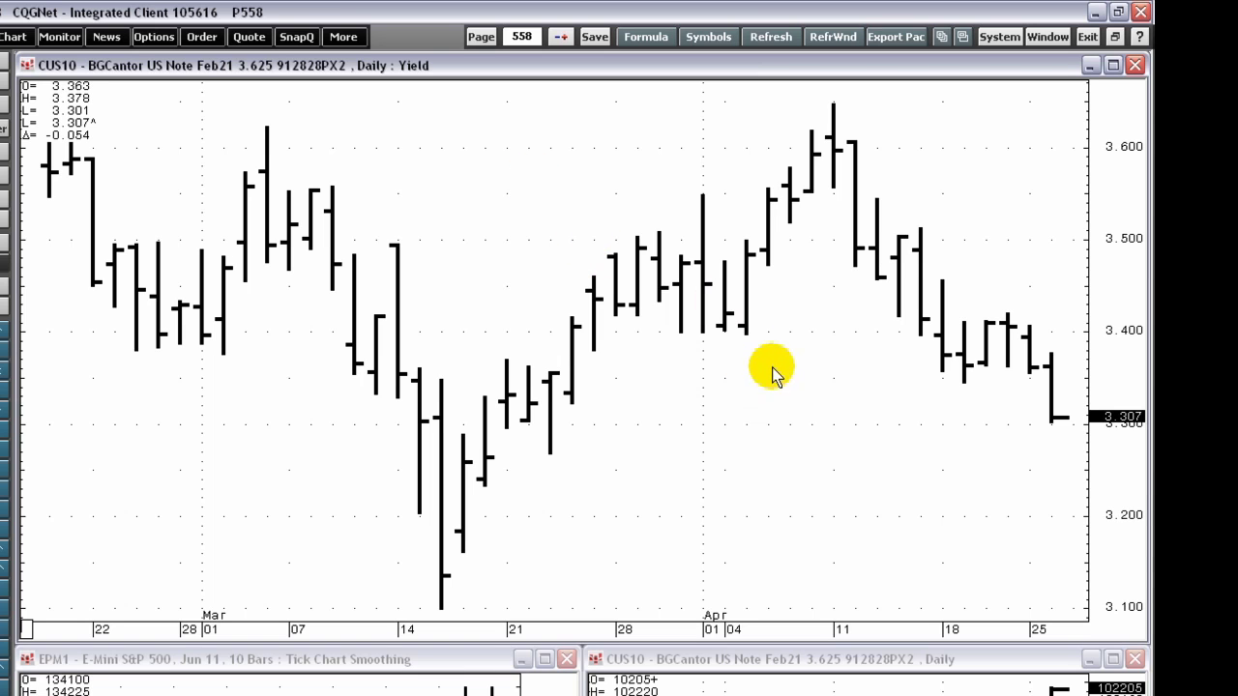
right_click(749, 278)
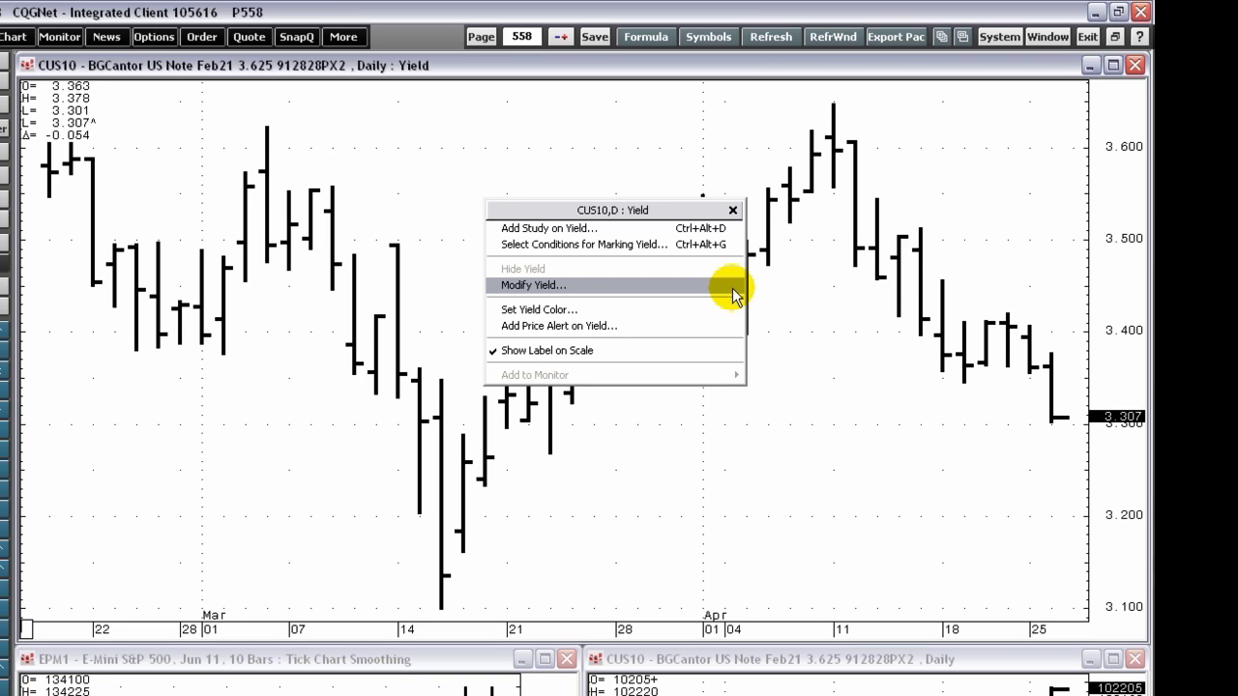
click(734, 285)
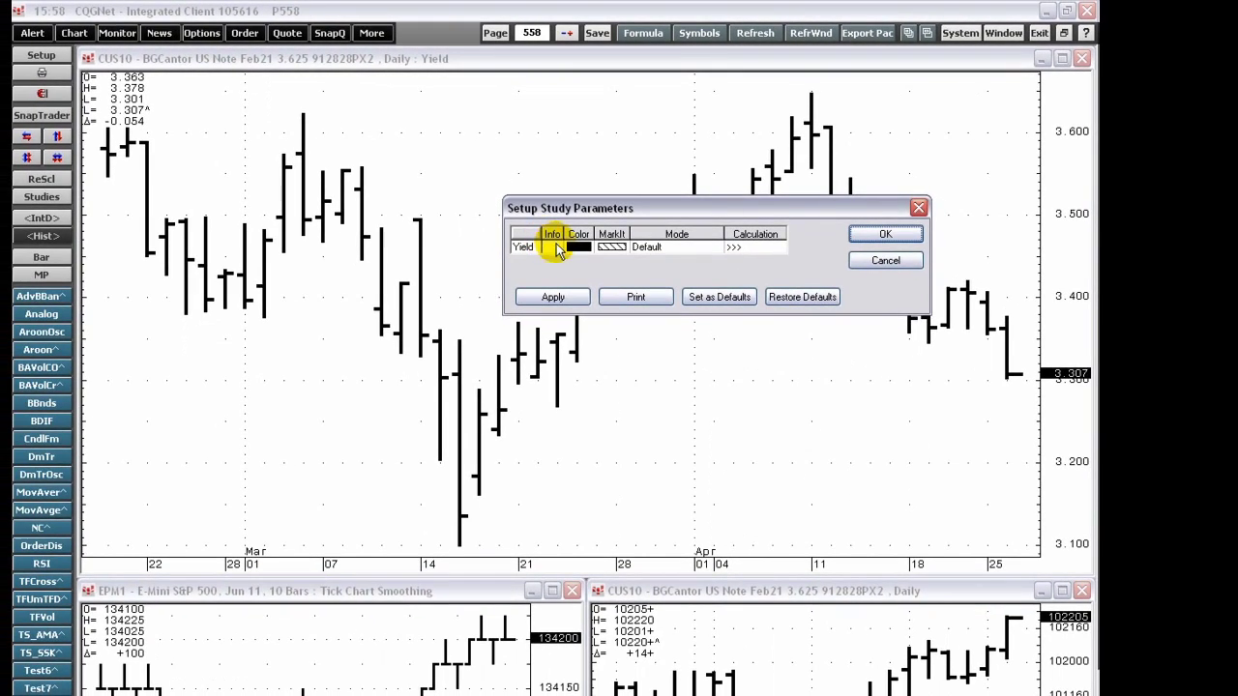
click(555, 243)
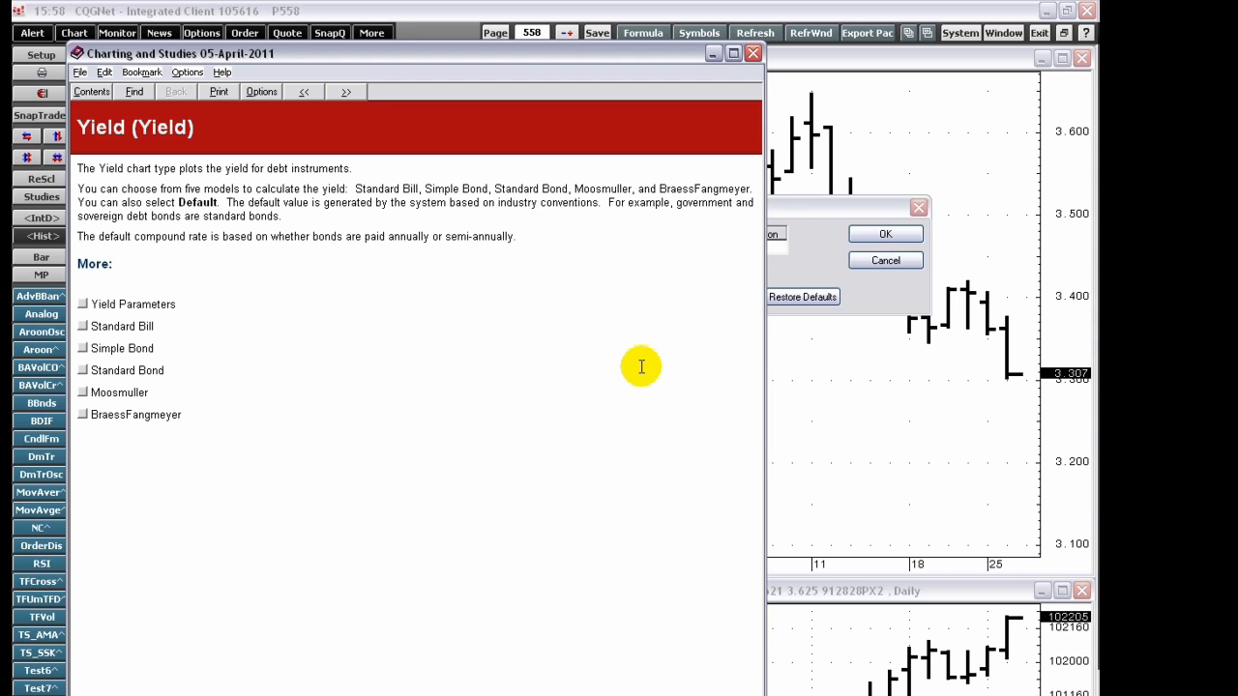
click(753, 53)
click(886, 261)
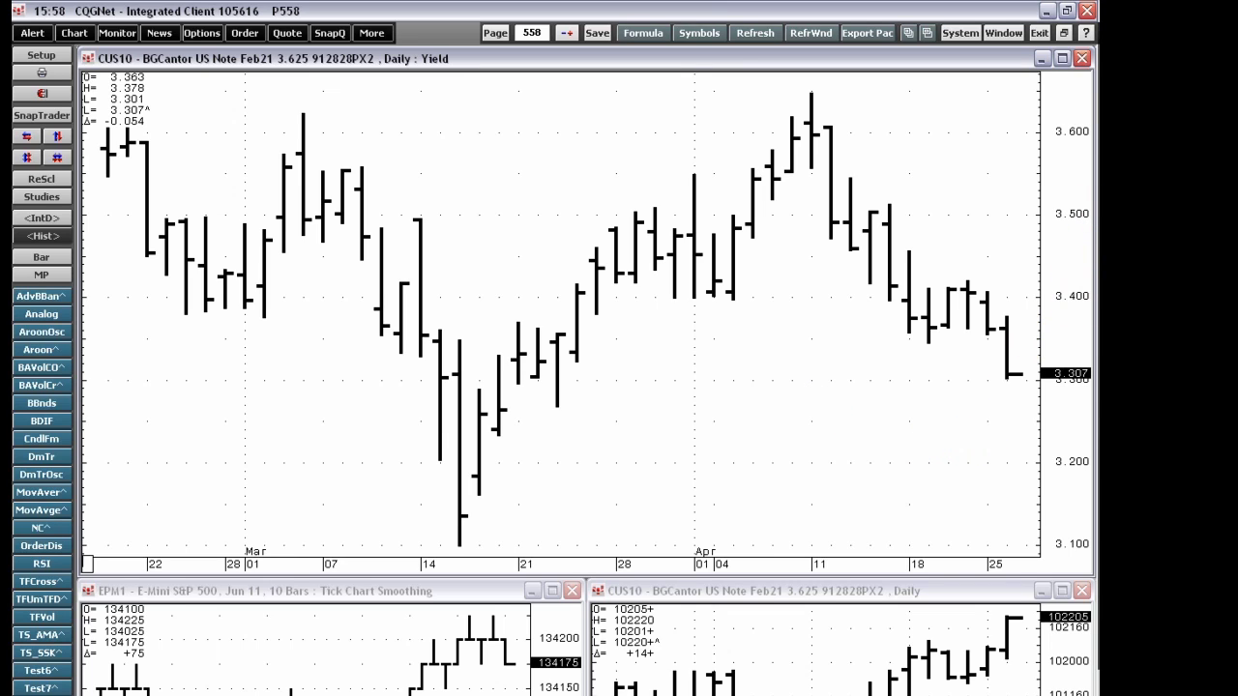
Step: Bring up the 13 Yield Curve window and switch it to Forward prices
click(1003, 33)
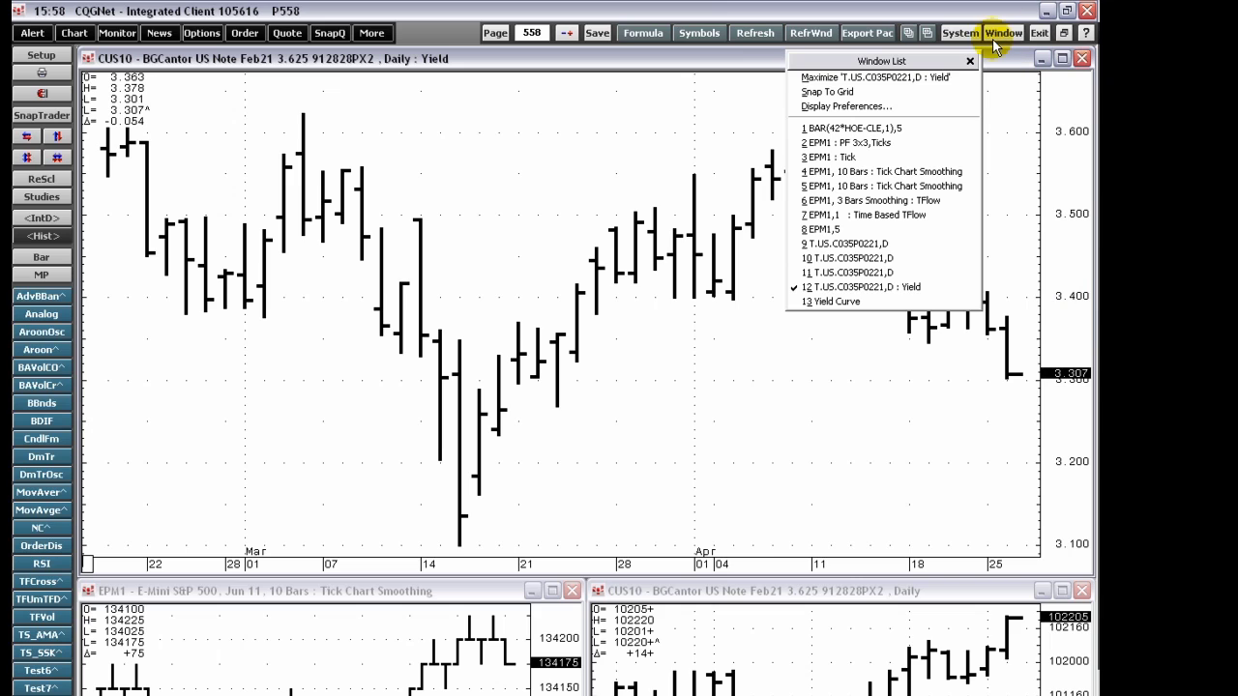
click(909, 303)
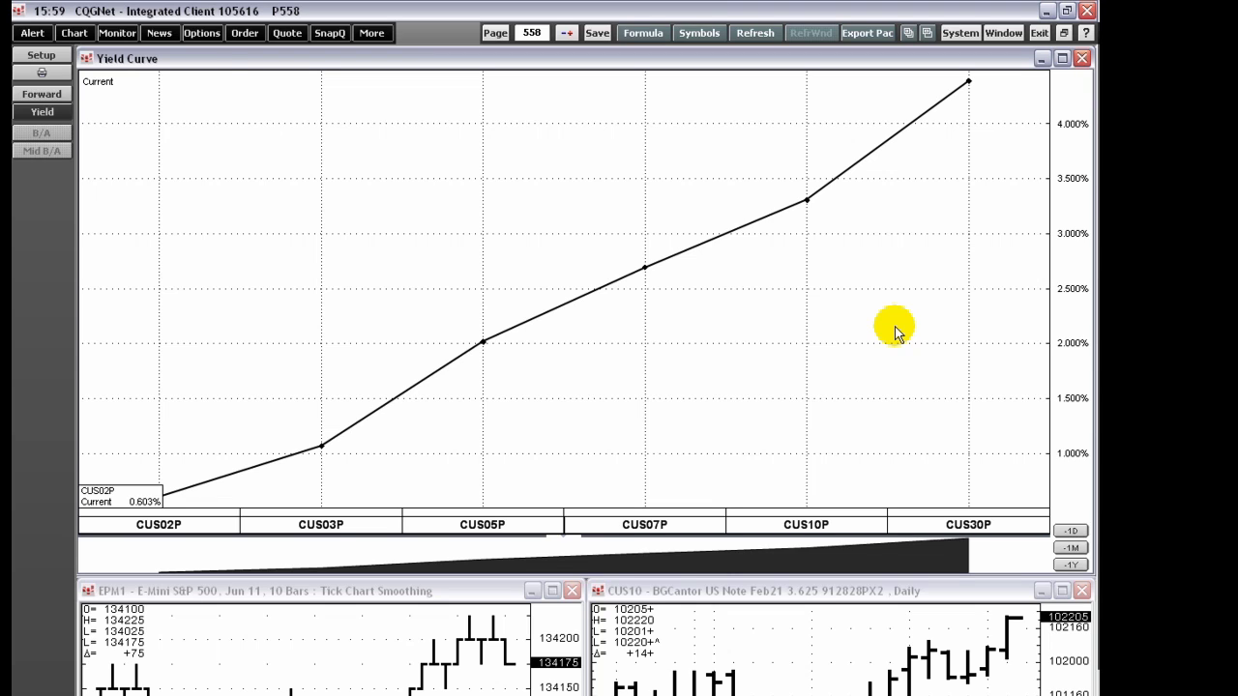
click(41, 94)
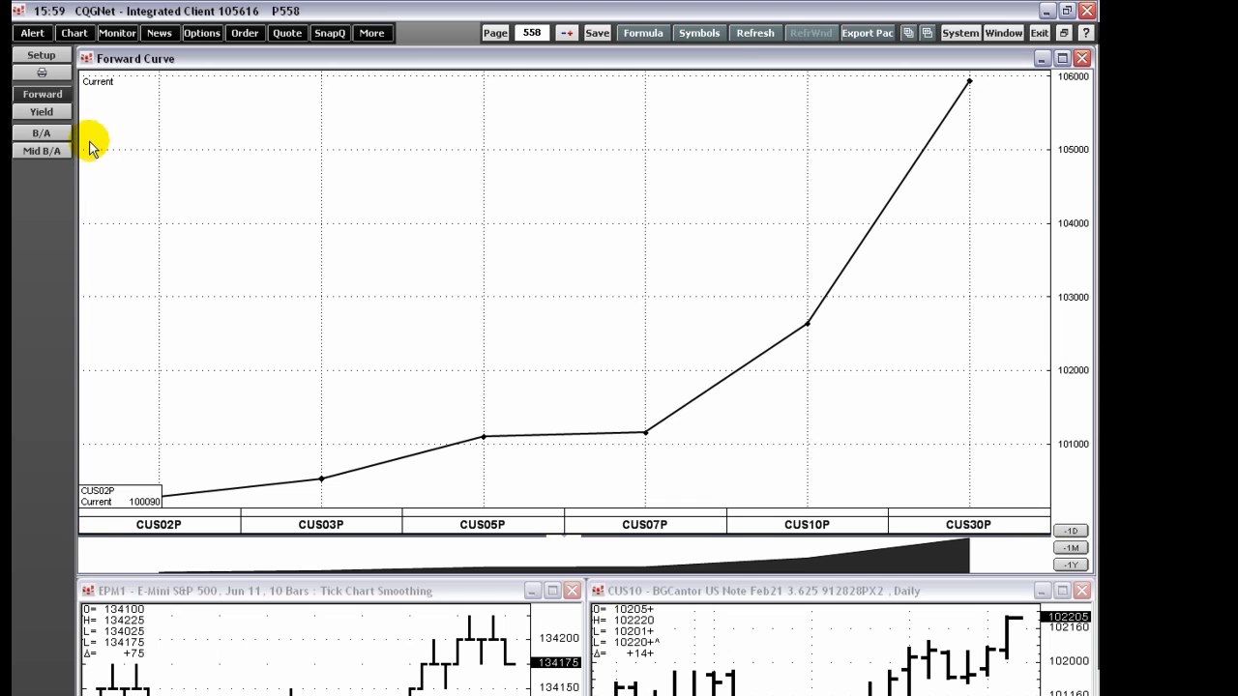
Step: Switch the CUS02P–CUS30P curve from Forward prices back to Yield
click(42, 111)
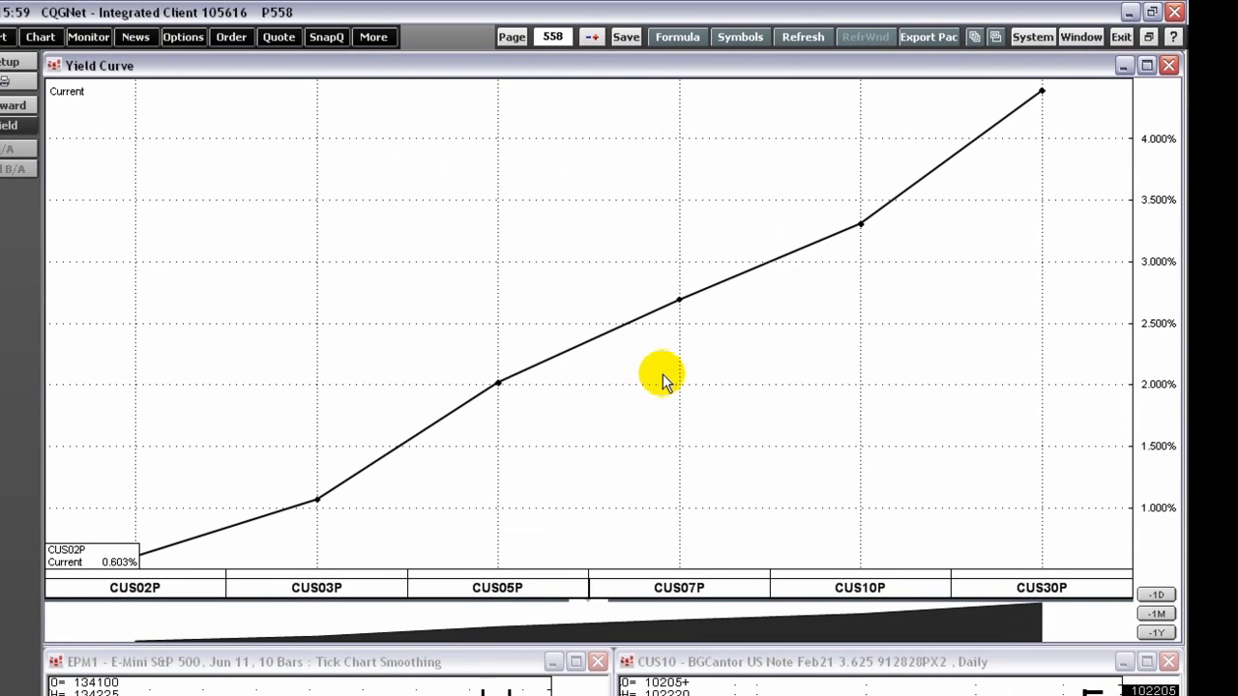
click(1163, 615)
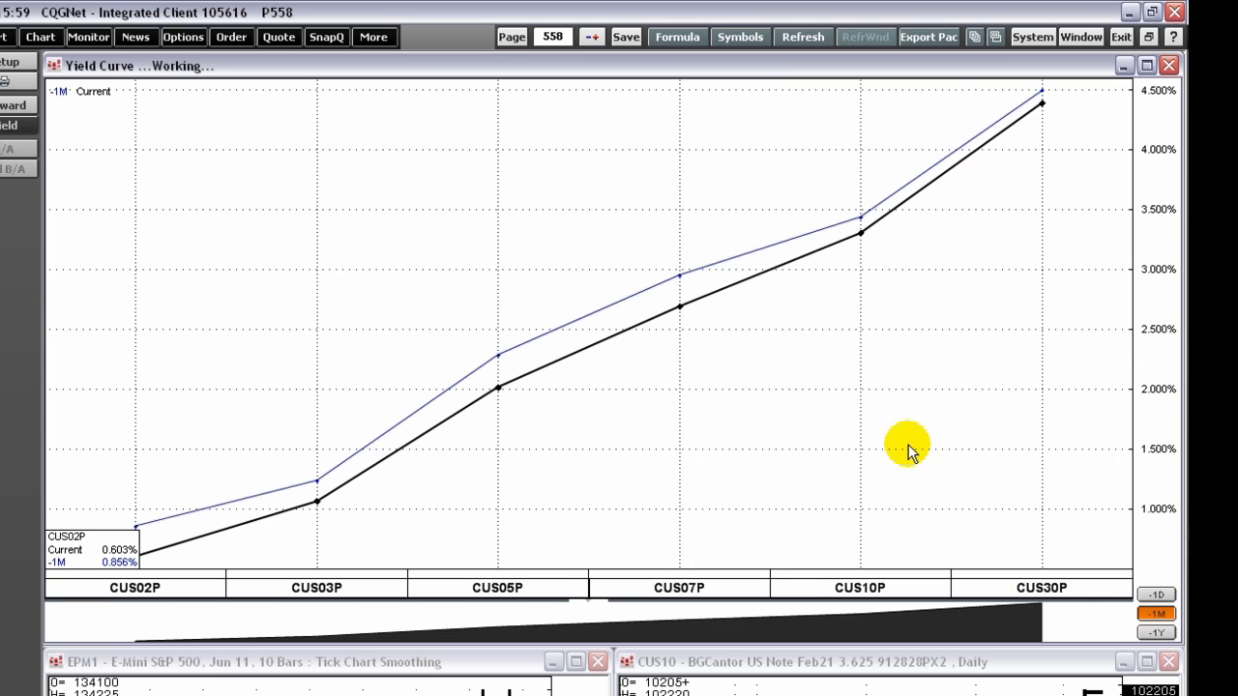
click(1161, 614)
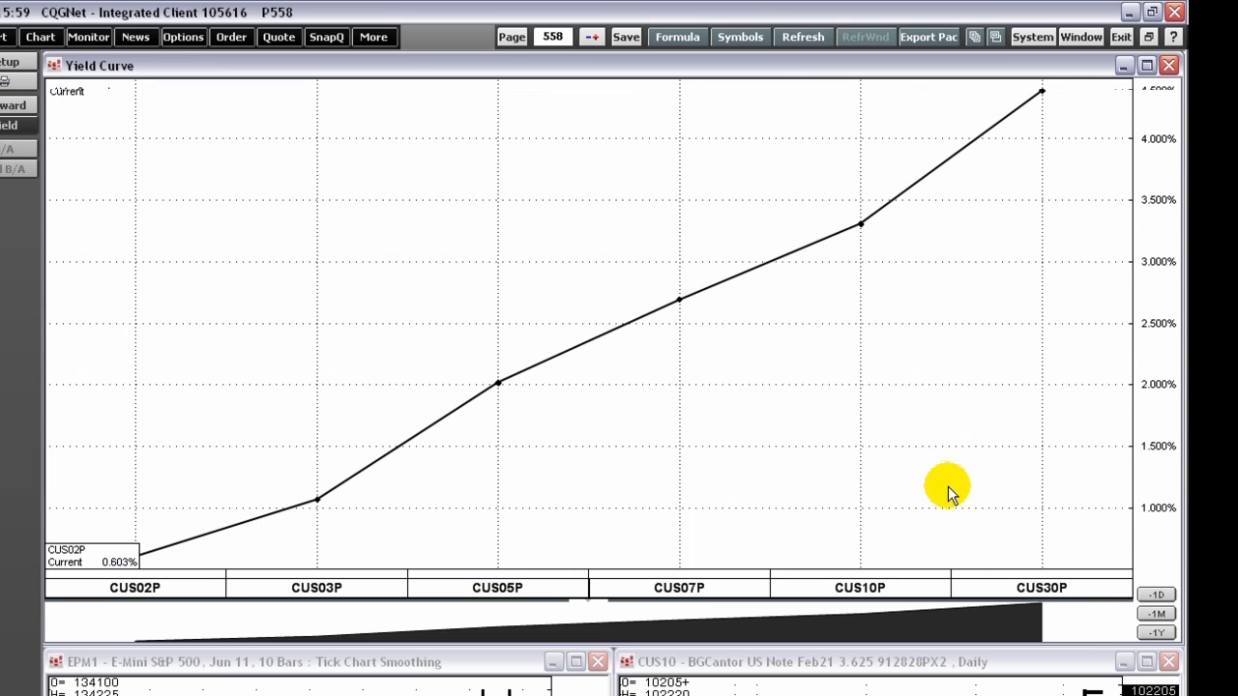